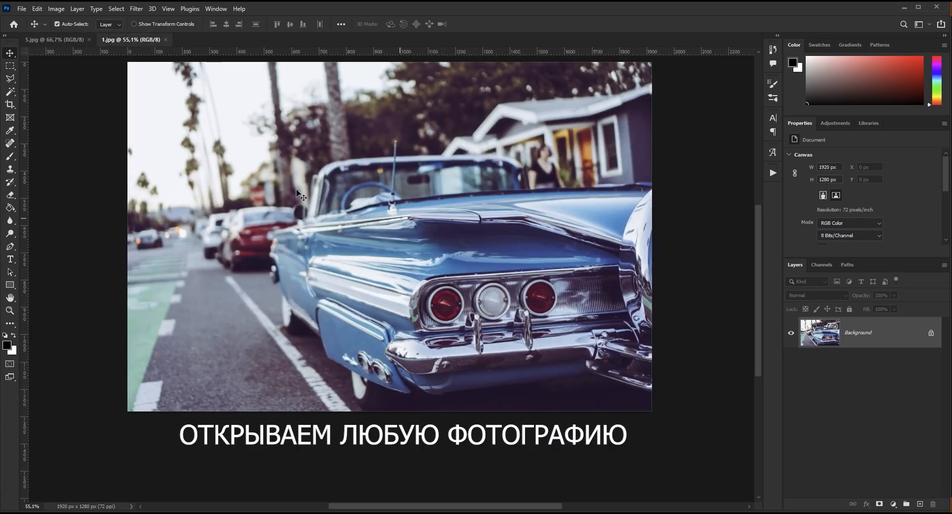
Create a new 1920 x 1080 px document at 72 pixels/inch with RGB color and a white background.
click(22, 9)
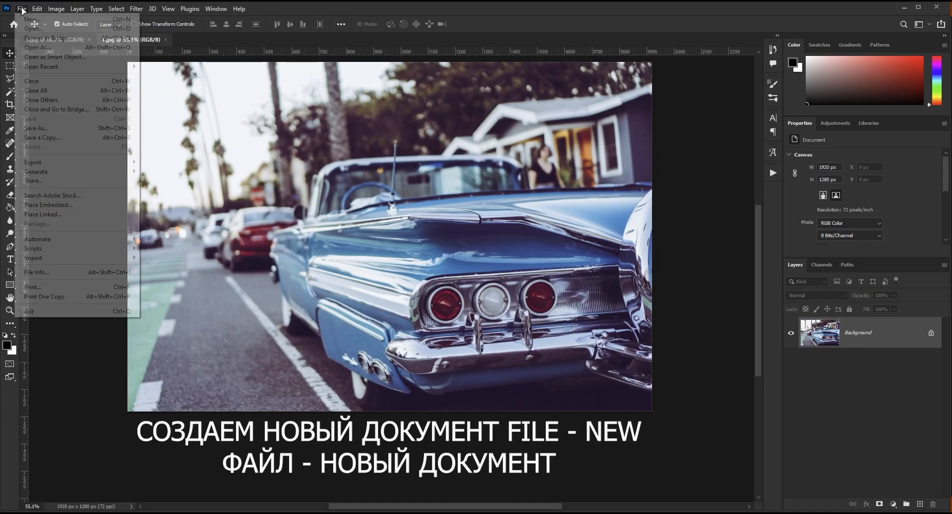
click(46, 22)
drag(308, 69, 308, 67)
click(538, 155)
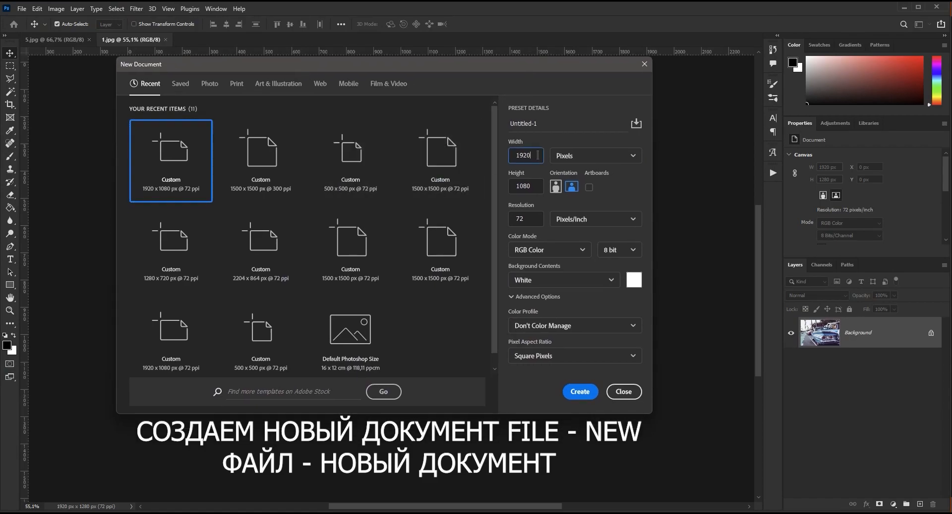
click(538, 183)
click(532, 219)
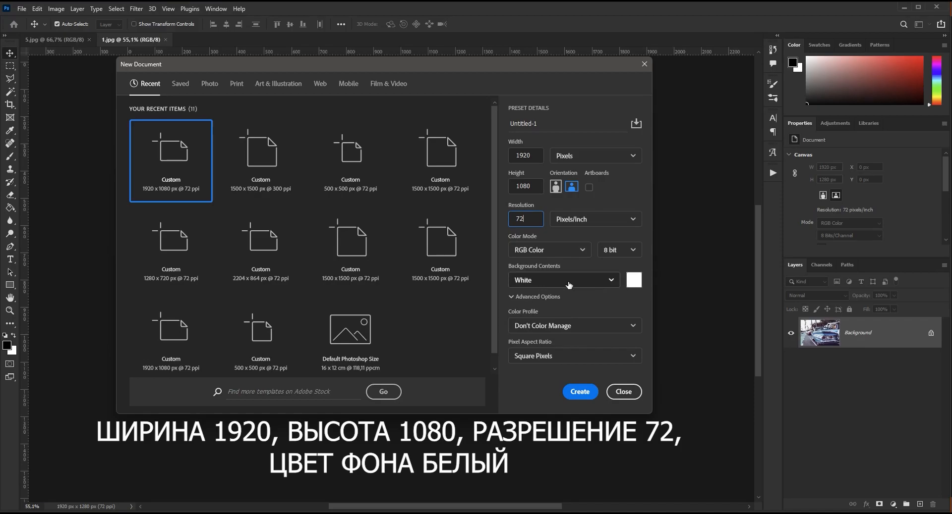
click(576, 394)
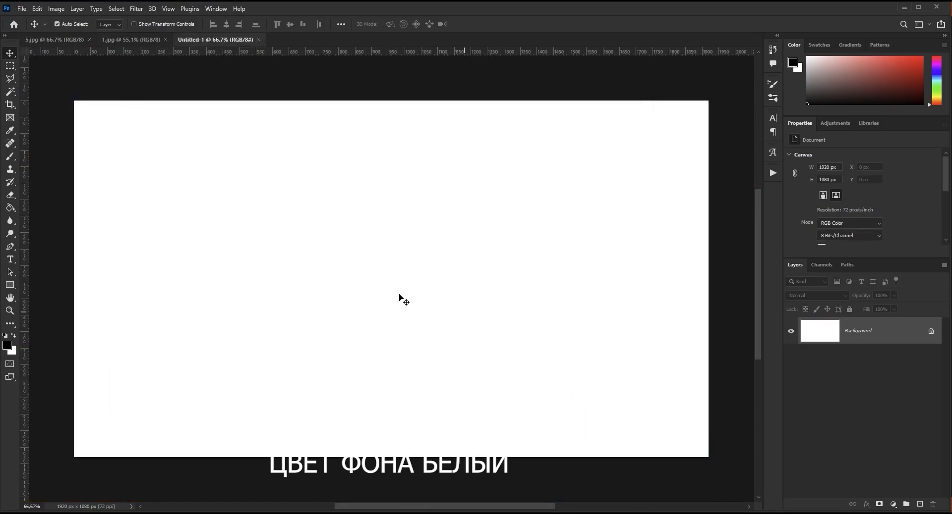
Take the Brush tool with a Soft Round tip, setting its size to 464 px and hardness to 0%.
drag(397, 289, 399, 255)
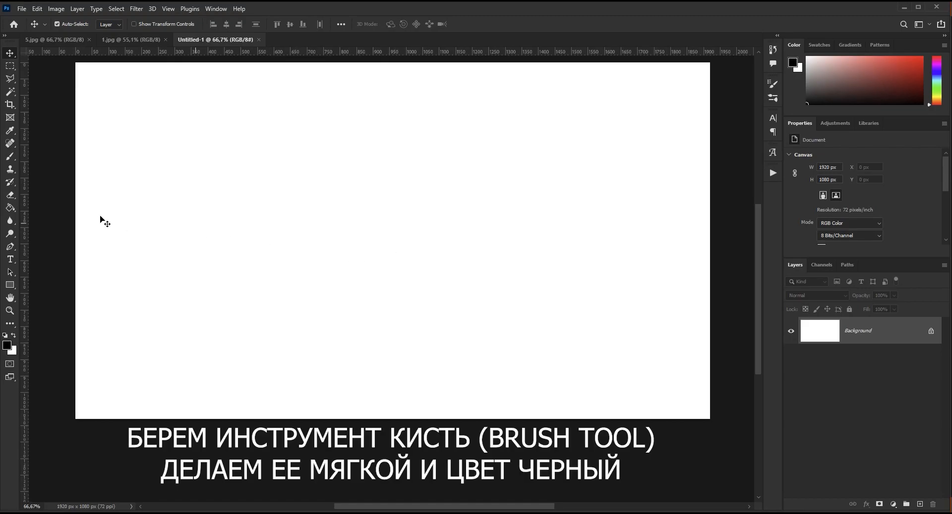
drag(10, 156, 38, 158)
click(72, 25)
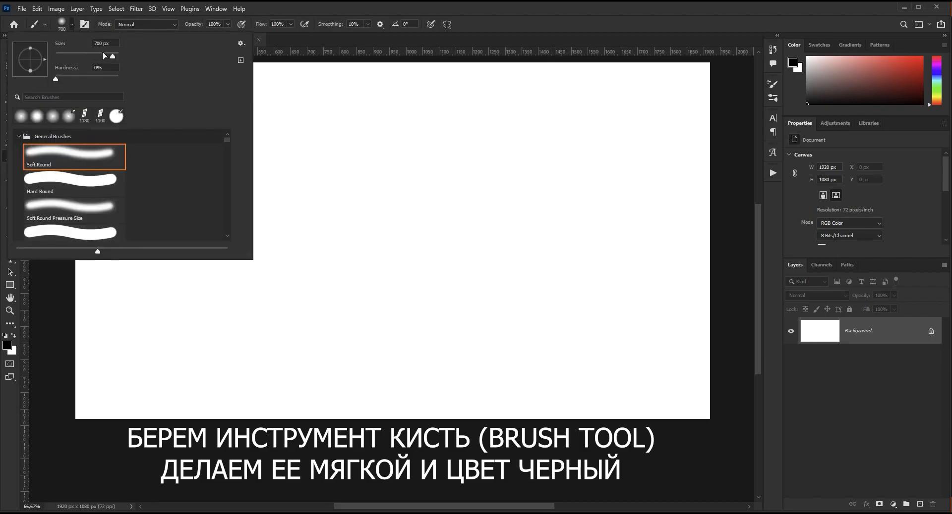
drag(113, 56, 113, 60)
mouse_move(58, 79)
mouse_down()
mouse_move(83, 80)
mouse_move(43, 78)
mouse_up()
click(288, 41)
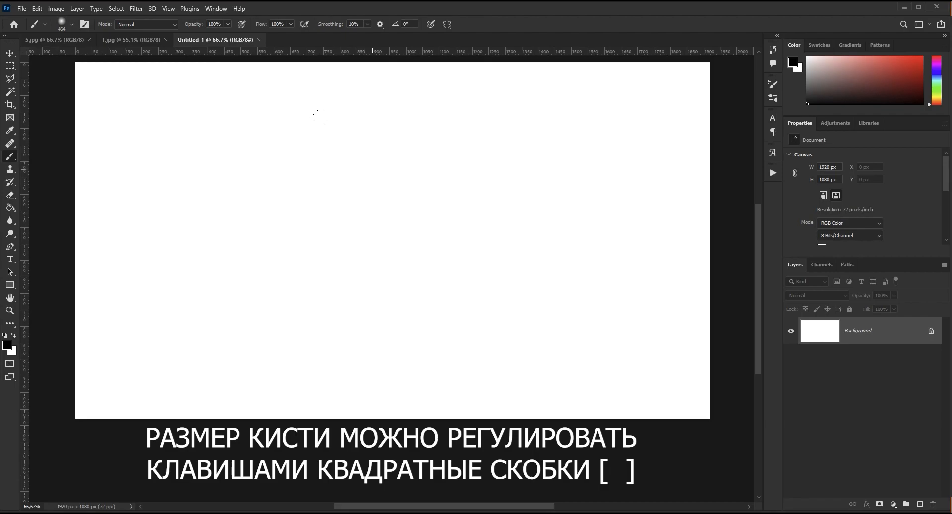
Enlarge the brush to 700 px and paint a wide soft black vertical band over the middle of the canvas.
key(bracketright)
key(bracketright)
key(bracketright)
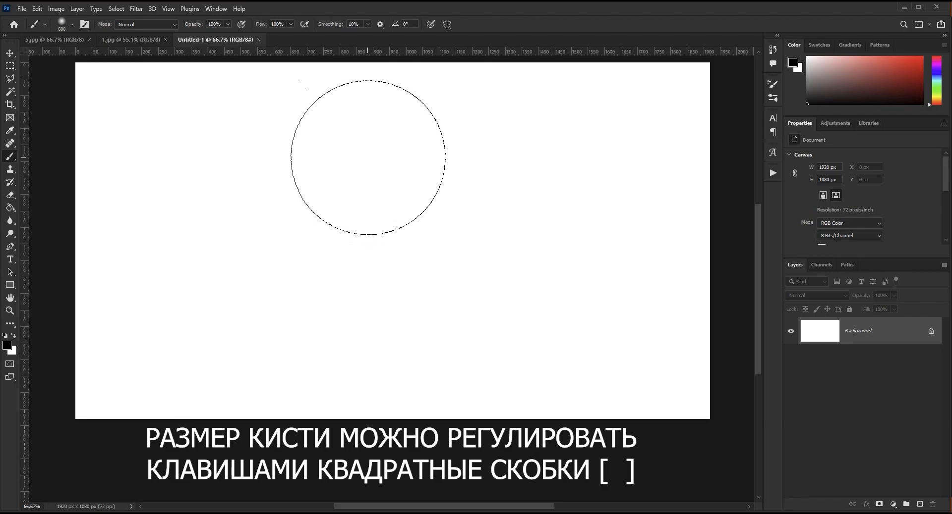
key(bracketright)
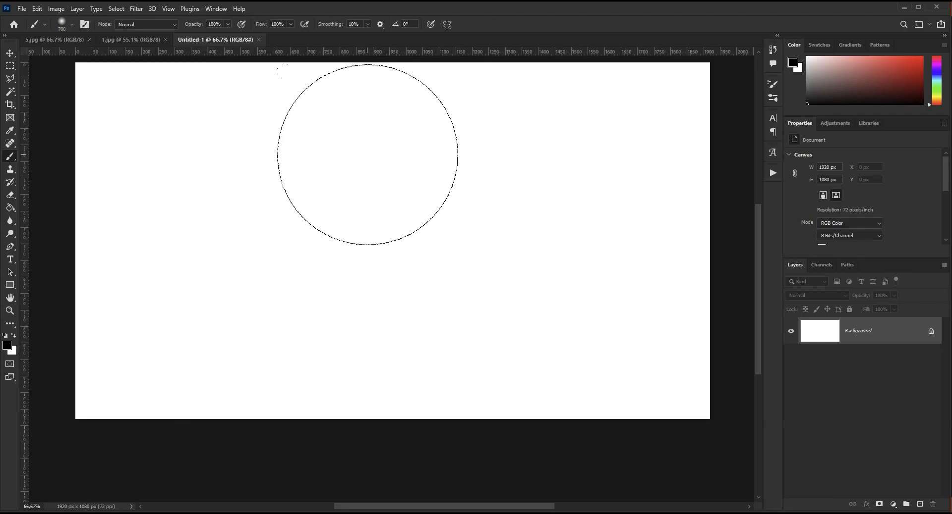
mouse_move(367, 154)
mouse_down()
mouse_move(366, 79)
mouse_move(353, 381)
mouse_move(401, 131)
mouse_move(398, 101)
mouse_move(399, 414)
mouse_move(359, 249)
mouse_move(337, 29)
mouse_move(355, 103)
mouse_move(371, 379)
mouse_move(382, 408)
mouse_move(442, 128)
mouse_move(435, 78)
mouse_move(339, 336)
mouse_move(320, 421)
mouse_move(325, 77)
mouse_up()
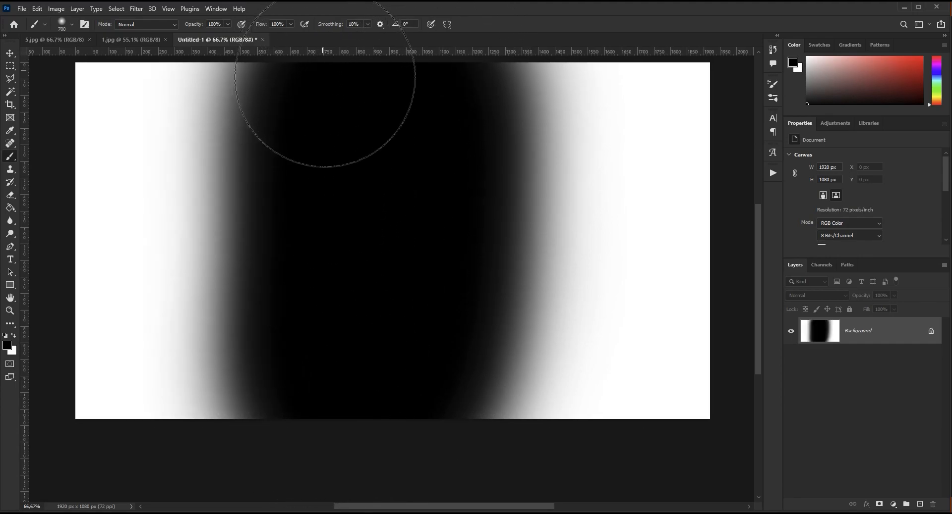
click(10, 53)
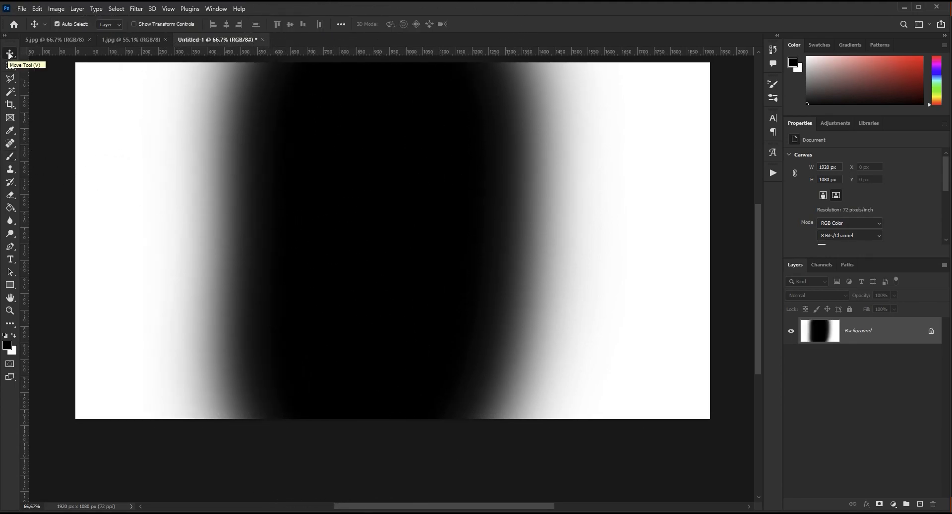
Apply a Sine Wave filter with 606 generators, wavelength 1–65, amplitude 474–529, scale 3% horizontal and 1% vertical, and Repeat Edge Pixels.
click(136, 9)
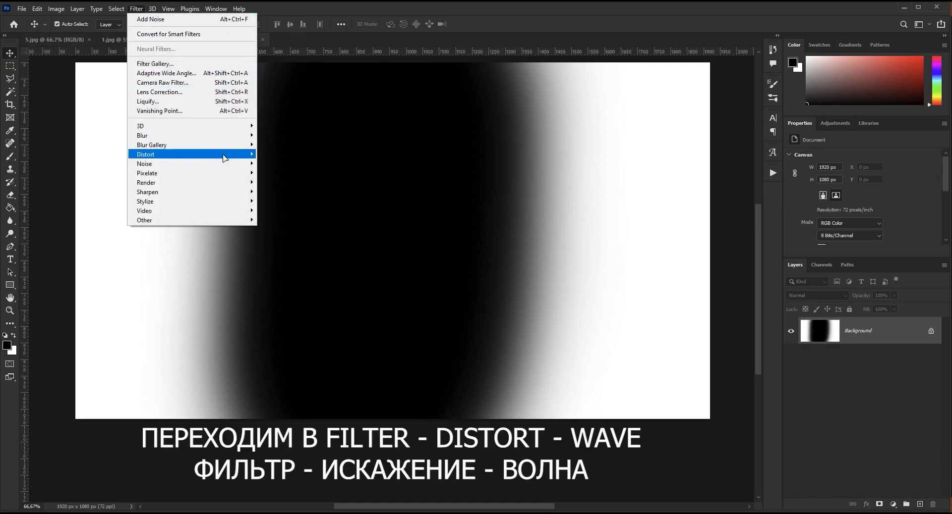
mouse_move(224, 156)
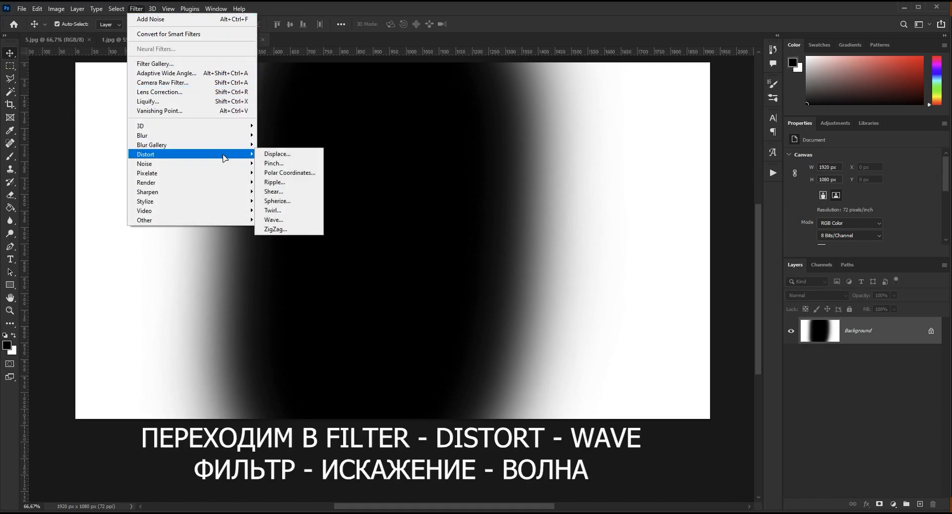
click(305, 223)
drag(290, 132, 619, 80)
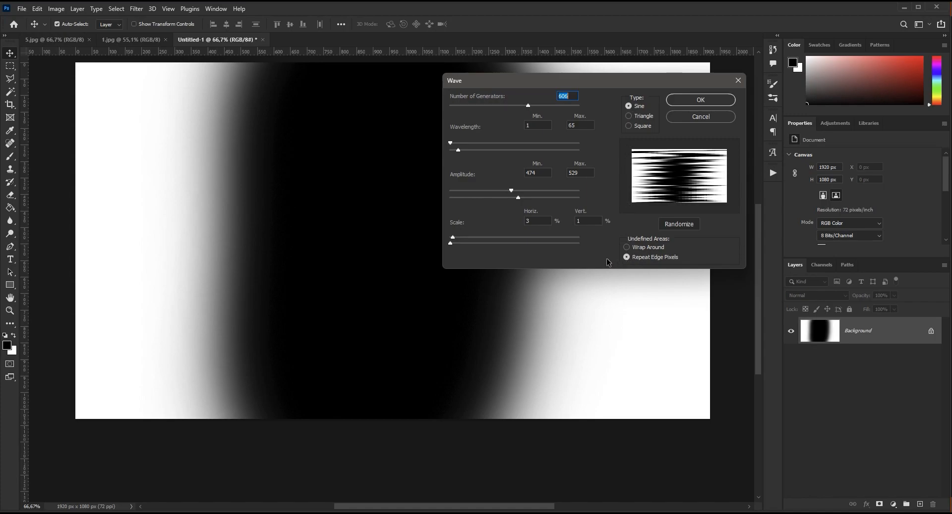
click(686, 103)
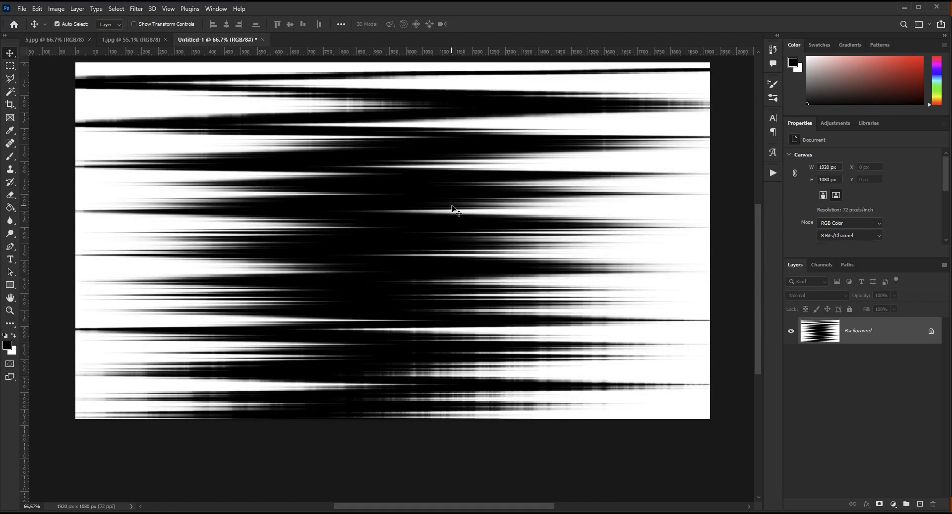
Save the wave pattern to the desktop as wave in Photoshop PSD format.
click(22, 9)
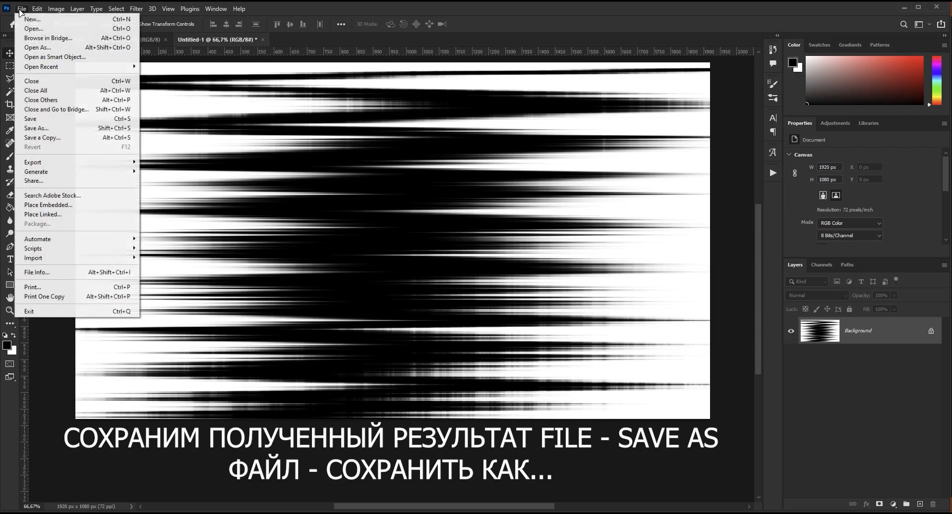
click(73, 129)
drag(265, 17, 414, 76)
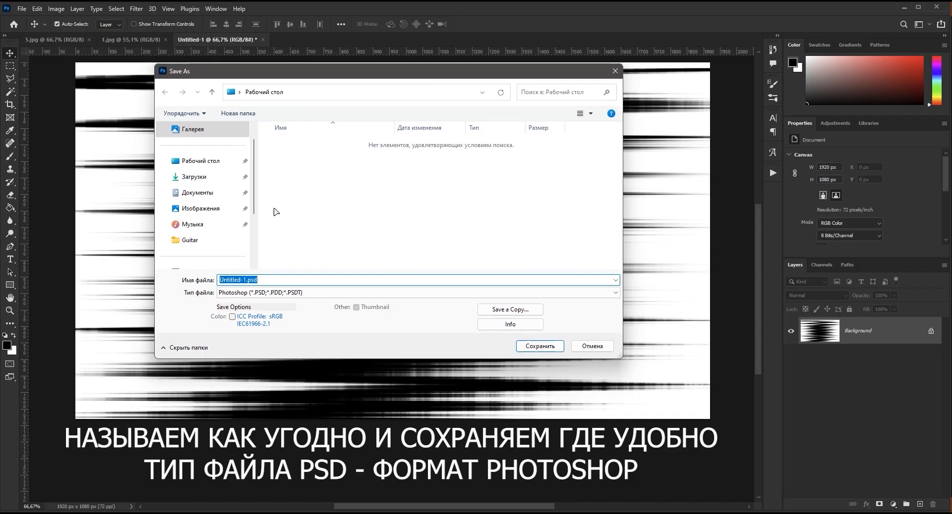
text(wav)
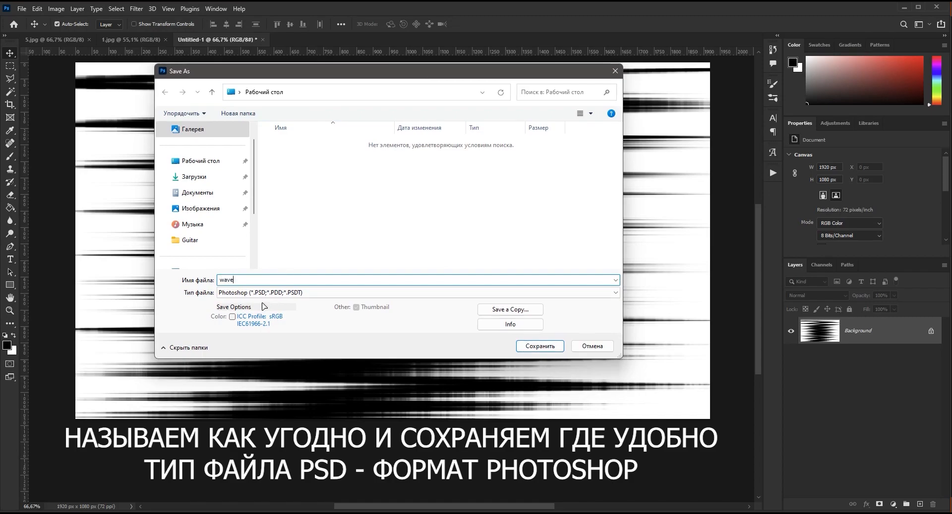
text(e)
click(540, 346)
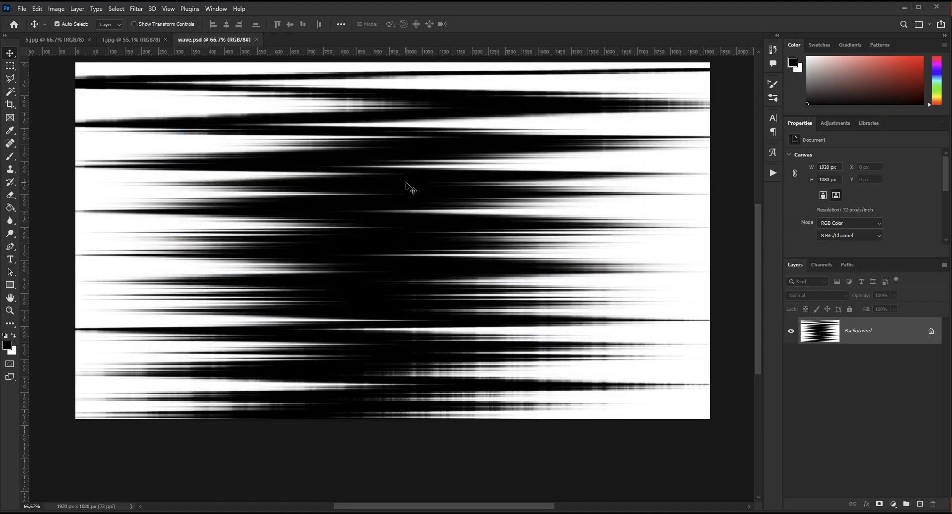
Return to the car photo 1.jpg and convert its Background layer to a smart object.
click(124, 40)
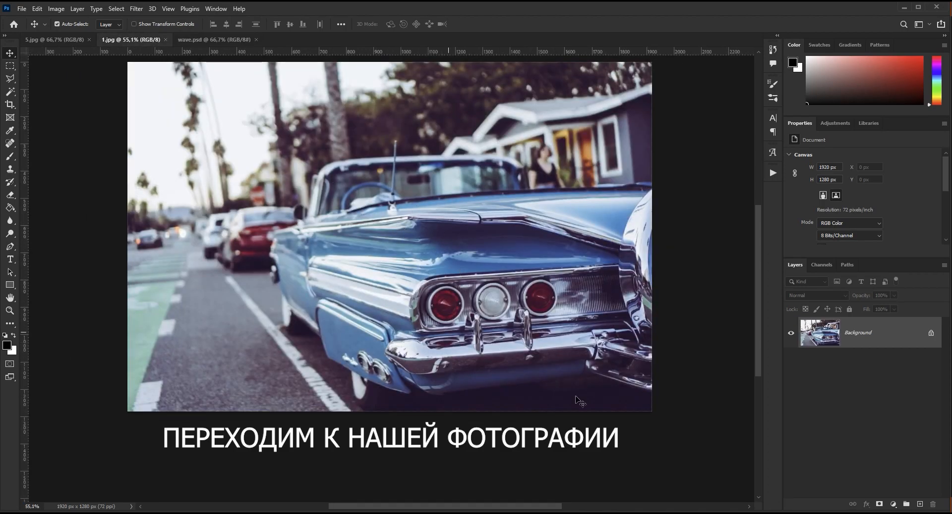
right_click(906, 335)
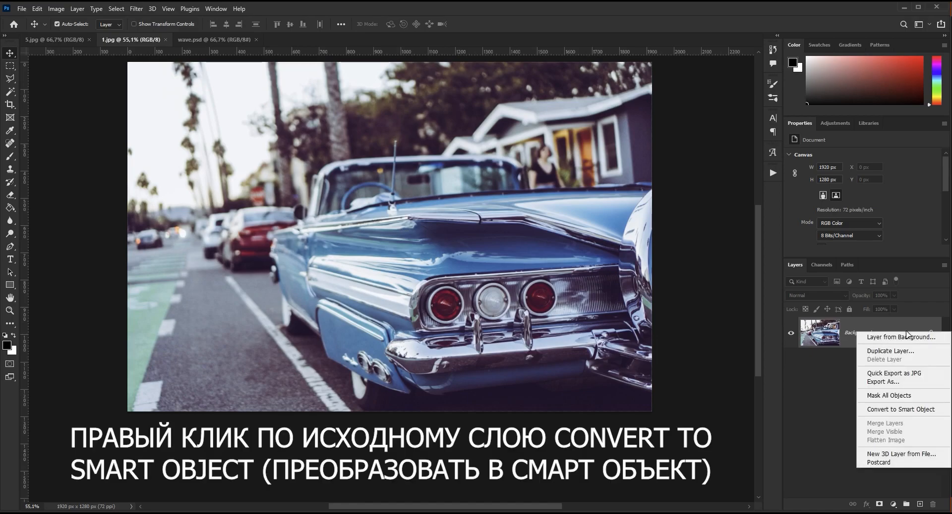
click(941, 412)
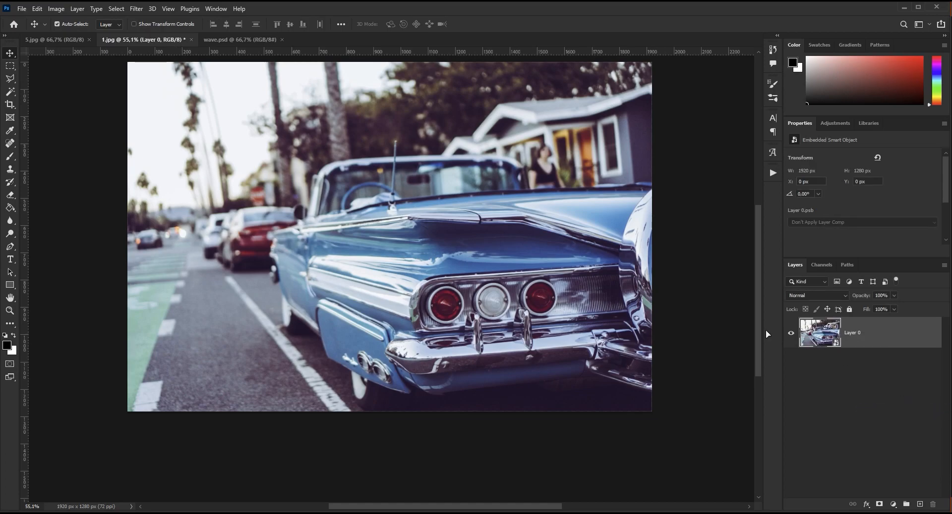
Displace the photo with wave.psd at horizontal scale 35 and vertical scale 10, using Stretch To Fit, Wrap Around and embedded file data.
click(134, 9)
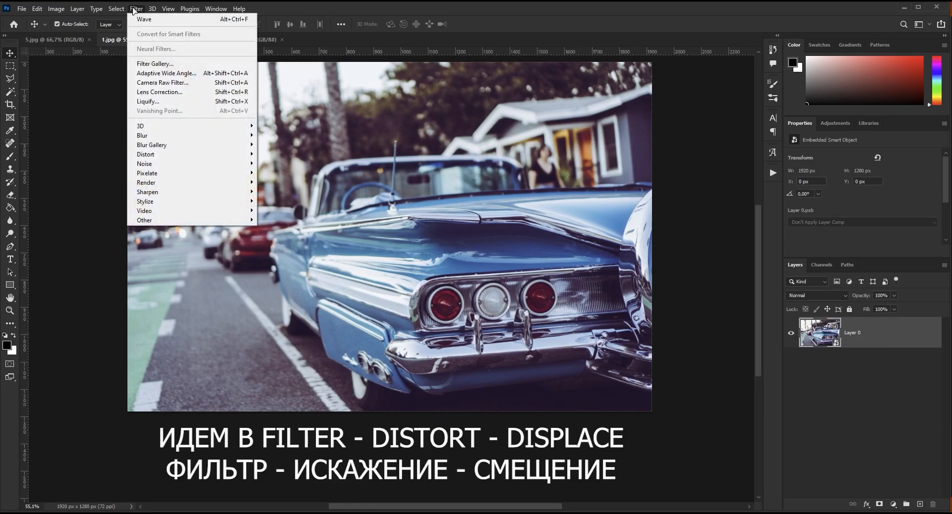
mouse_move(217, 155)
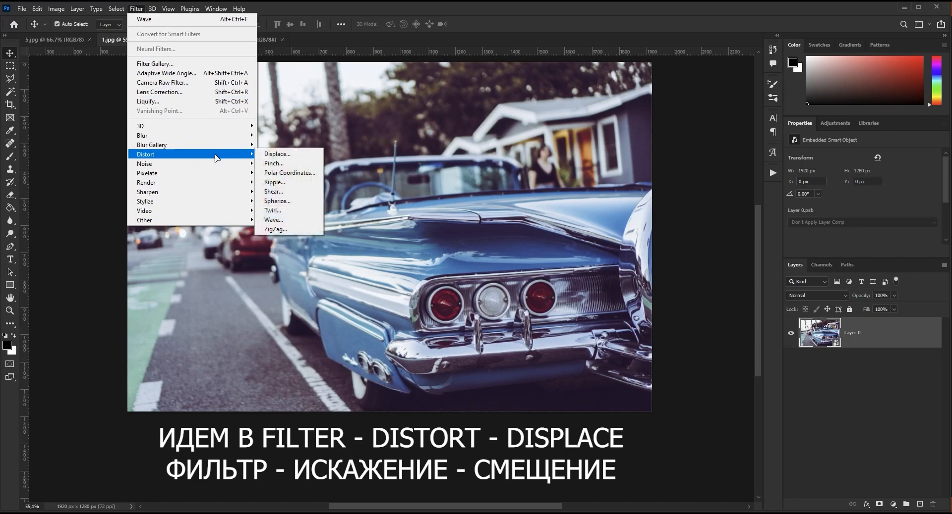
click(310, 156)
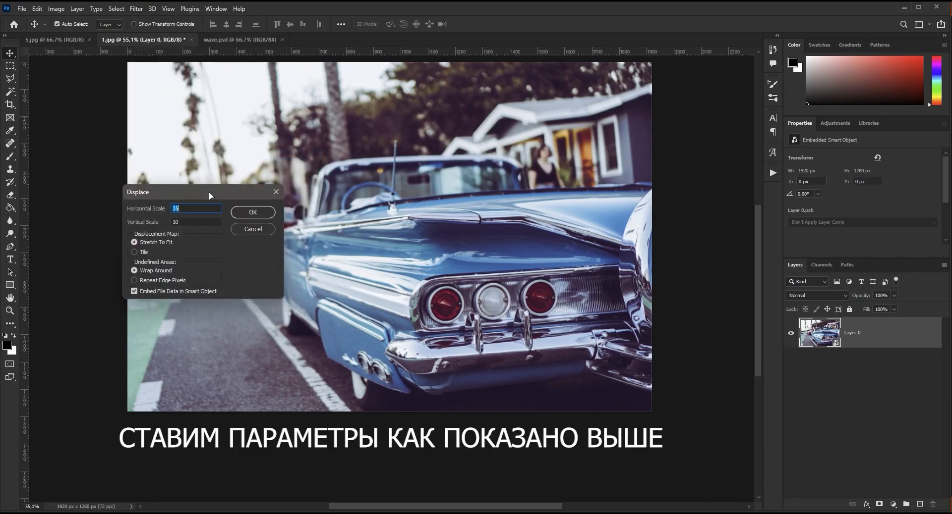
drag(209, 191, 212, 117)
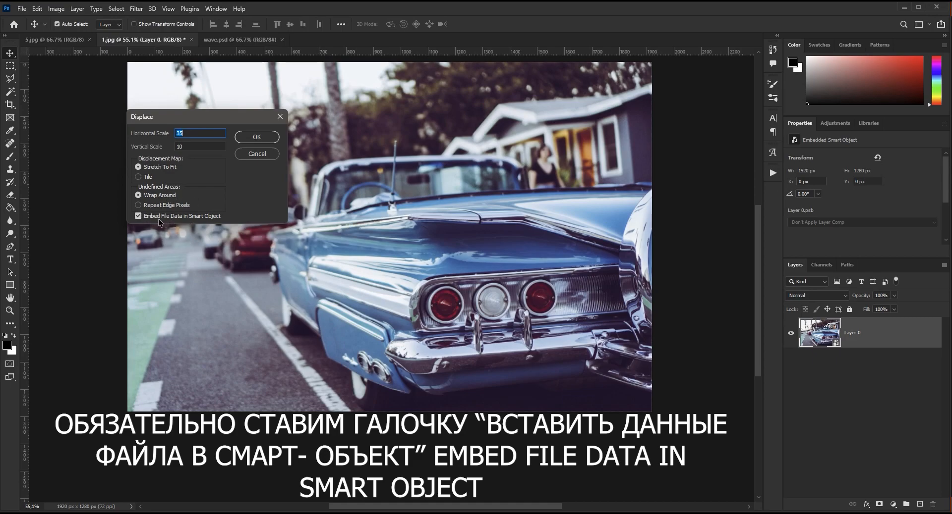
click(243, 140)
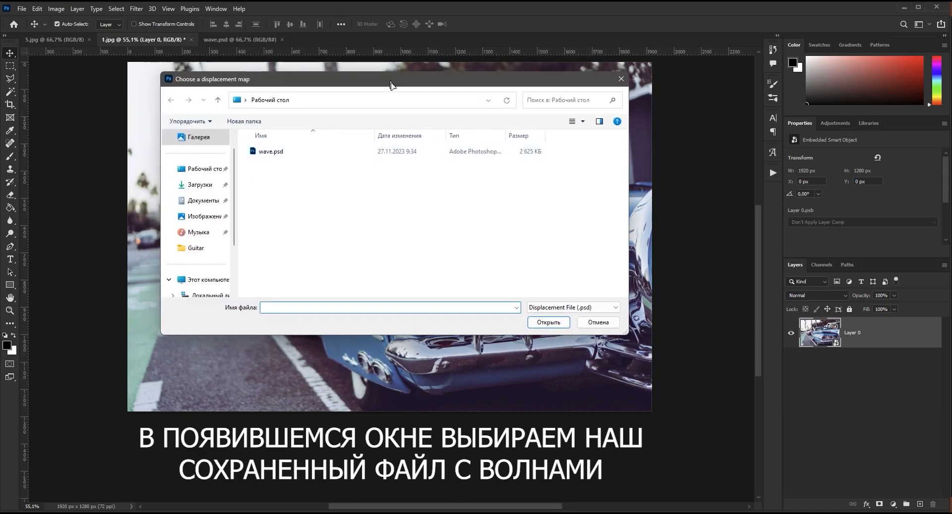
click(288, 167)
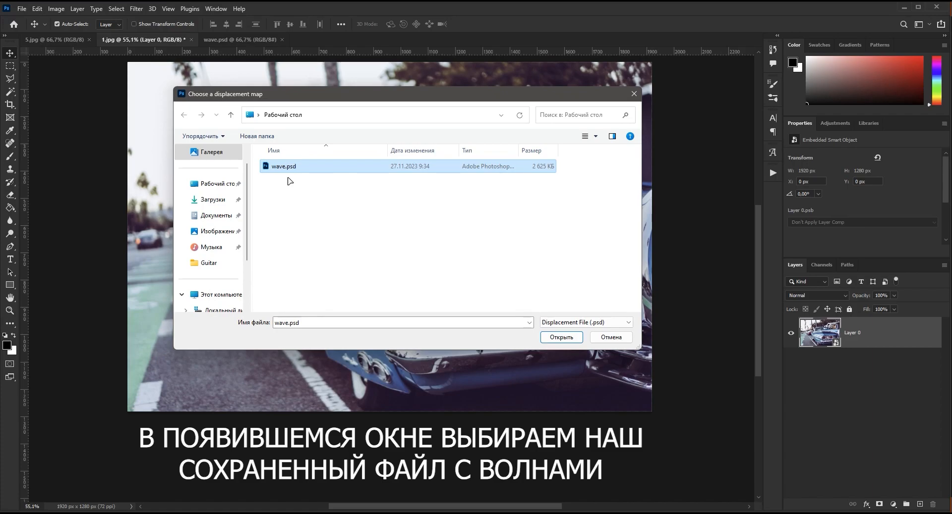
click(554, 339)
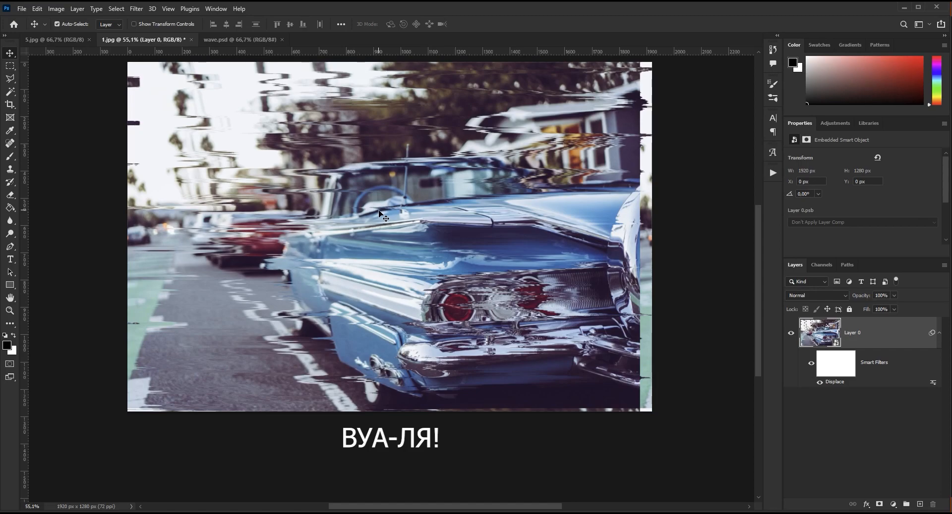
Add 12.03% Gaussian monochromatic noise to the photo's smart object.
click(137, 9)
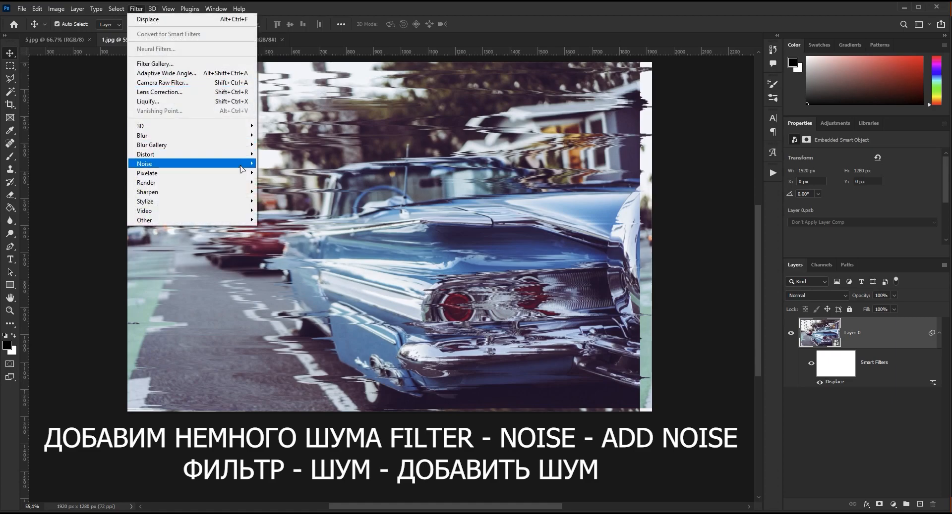
mouse_move(240, 164)
click(278, 164)
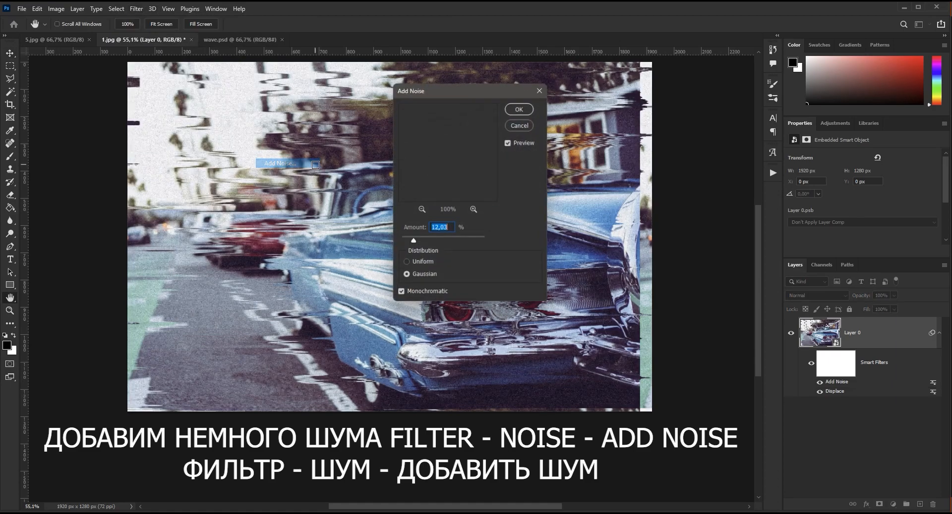
drag(441, 87, 618, 100)
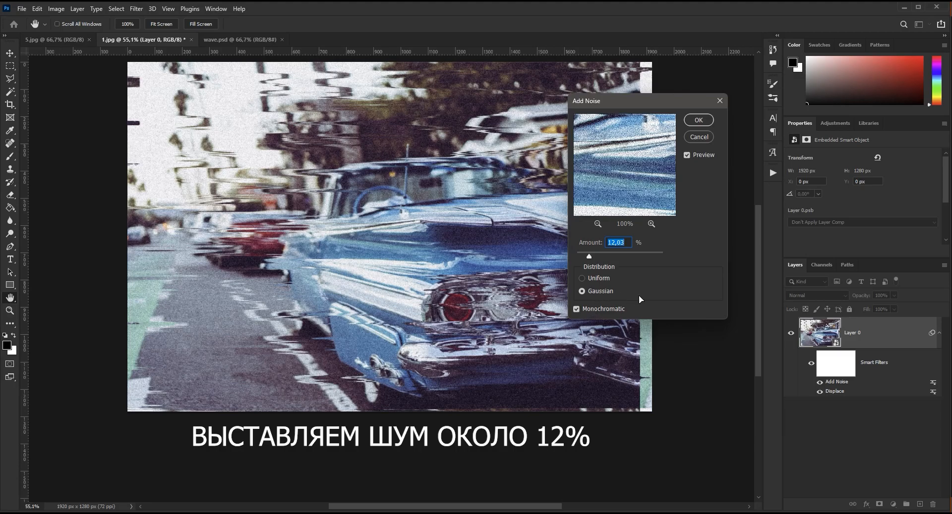
click(695, 124)
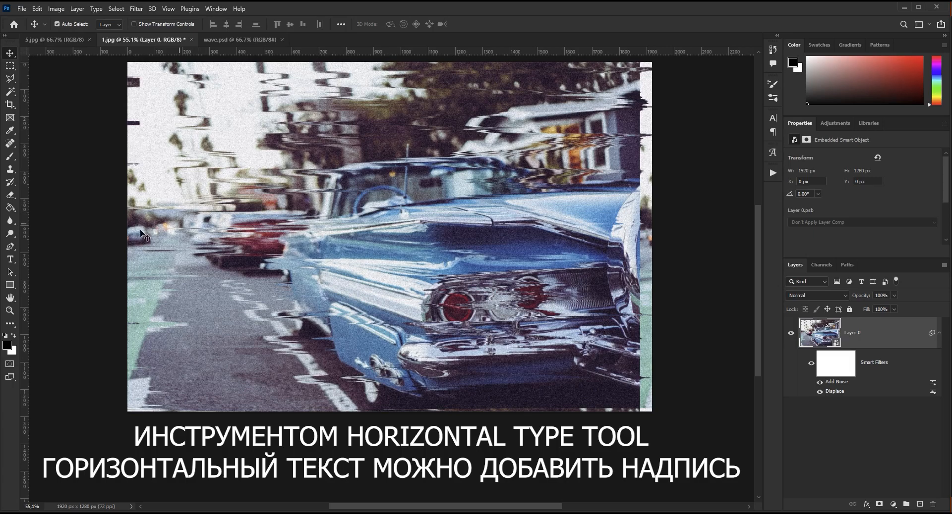
Add a horizontal text caption 27.11.2023 in white (ffffff) VCR OSD Mono over the road in the photo's lower-left area.
click(10, 259)
click(57, 259)
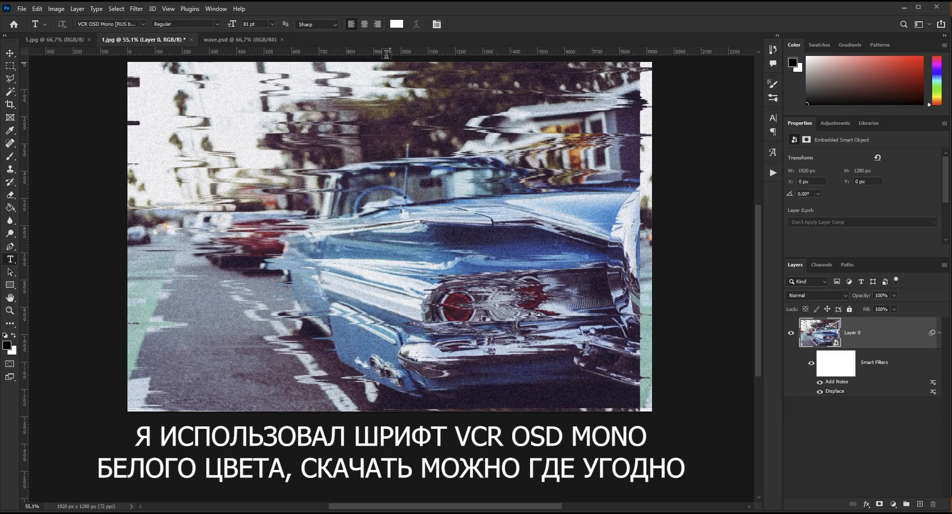
click(396, 25)
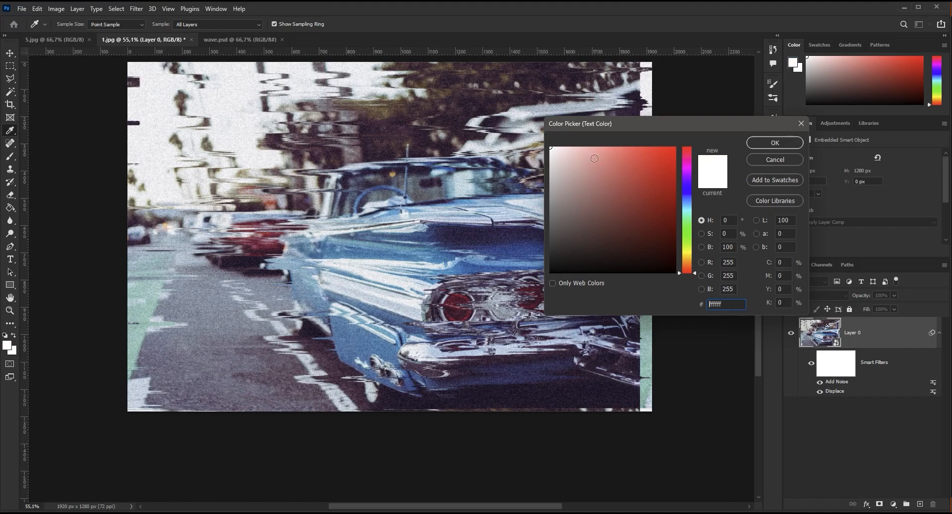
click(786, 143)
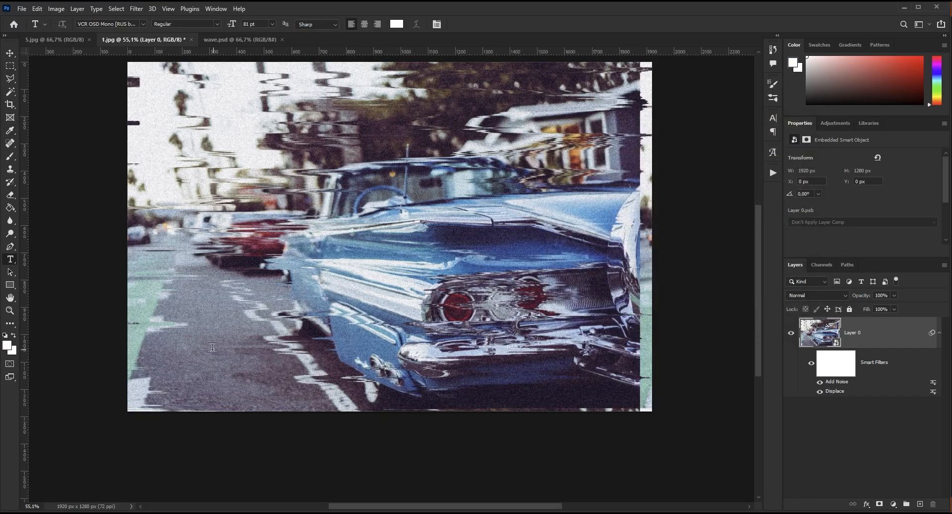
click(195, 343)
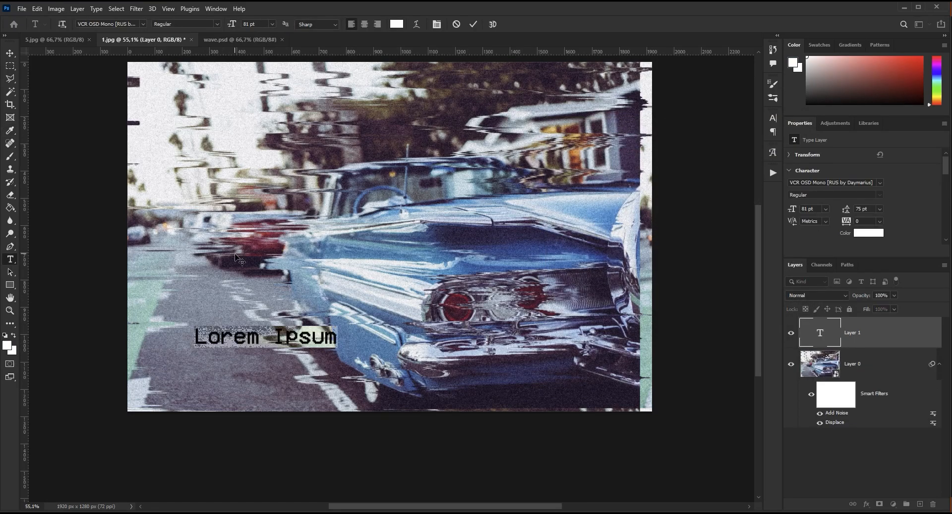
text(27)
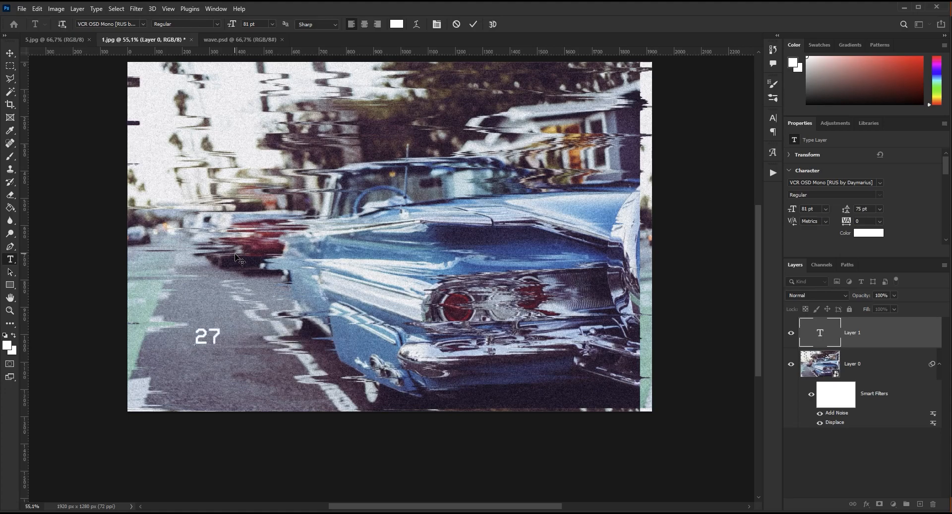
text(.11.2023)
key(ctrl+Return)
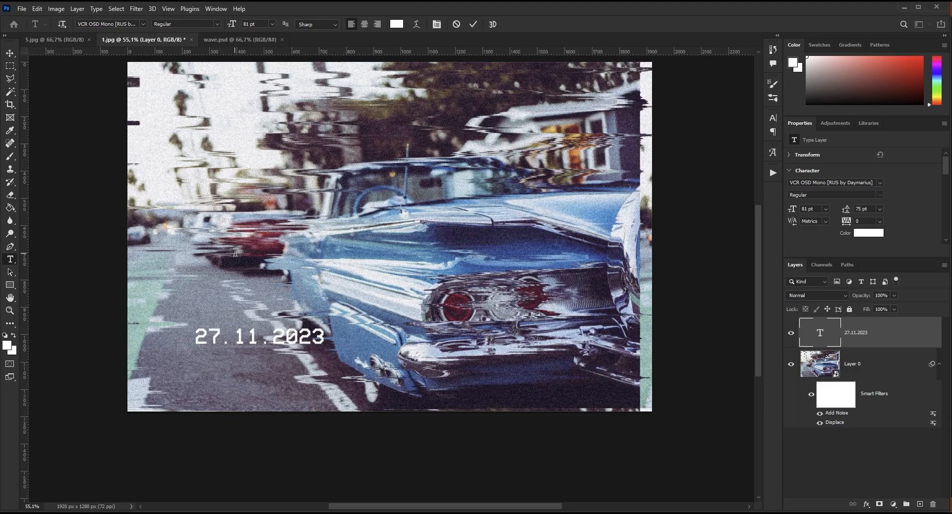
Add a second line =07:24:22= below the date and move the whole caption to the photo's upper-right corner.
double_click(280, 337)
click(325, 334)
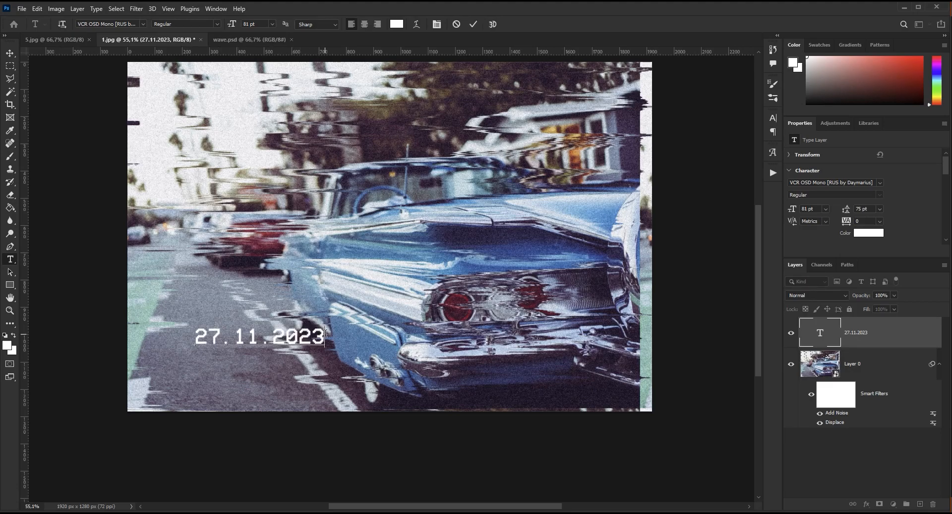
key(Return)
text(=07:24)
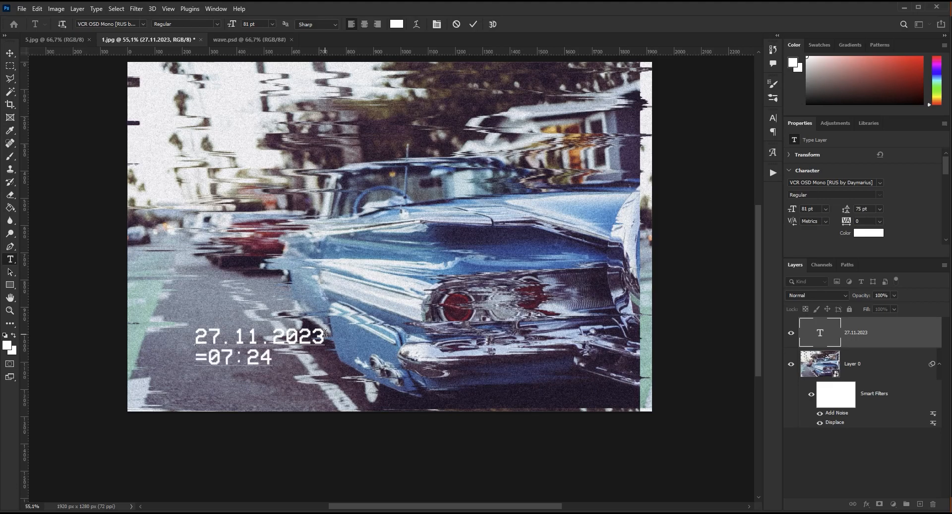
text(:22=)
click(473, 25)
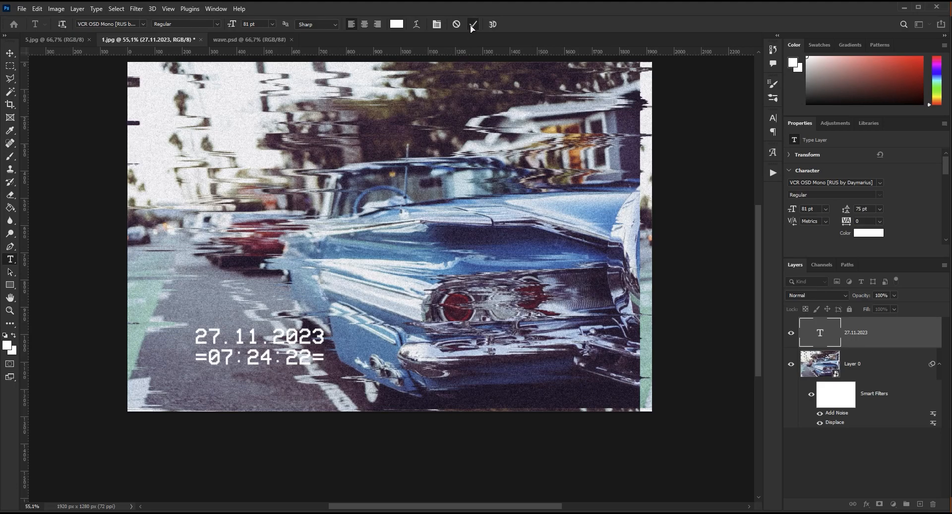
drag(228, 361, 518, 94)
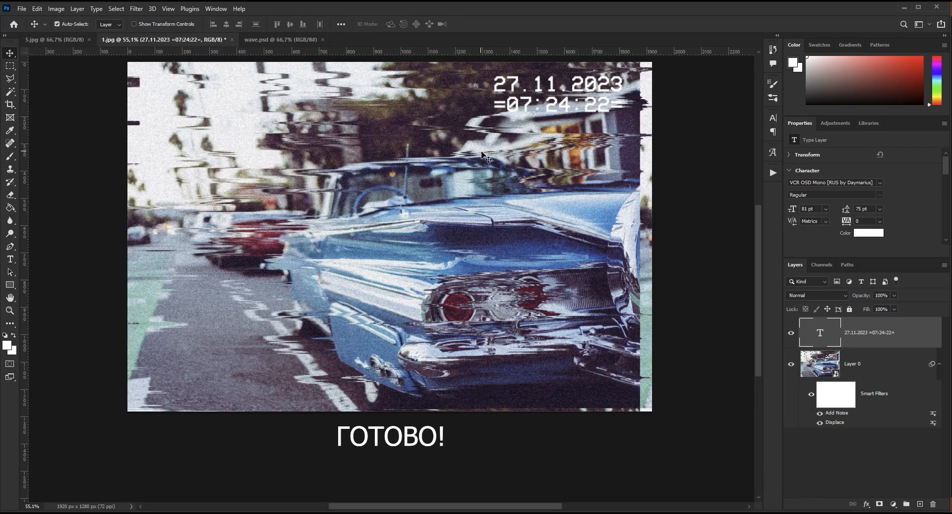